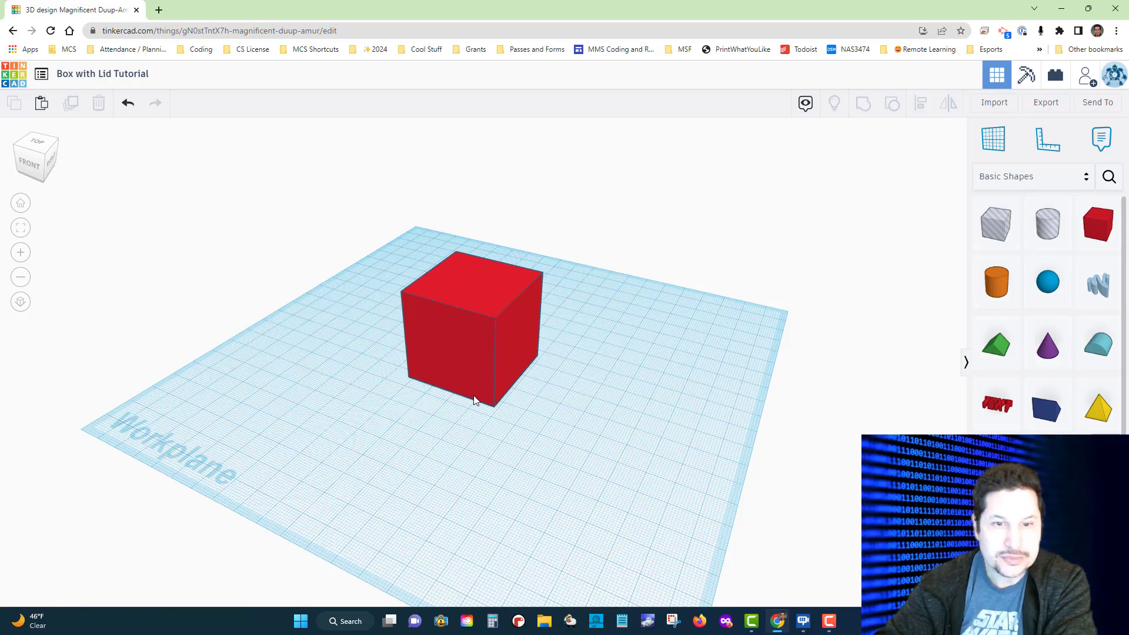
- Place a Box hole from Basic Shapes on the workplane beside the red cube
right_drag(489, 463, 479, 439)
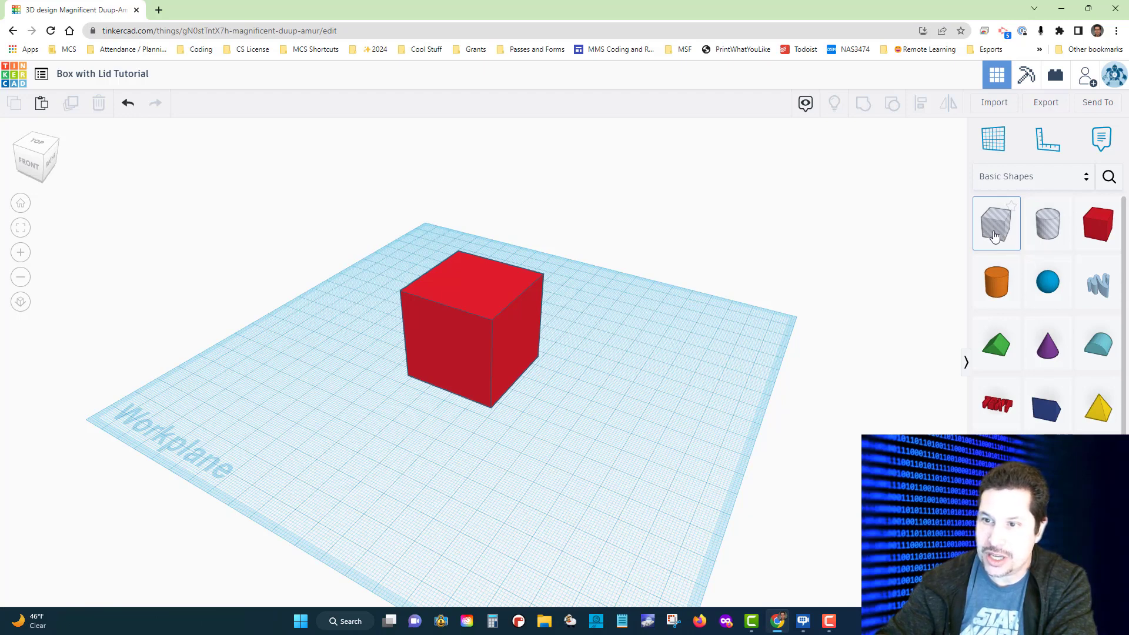
mouse_move(995, 233)
drag(932, 238, 598, 414)
right_drag(490, 497, 525, 479)
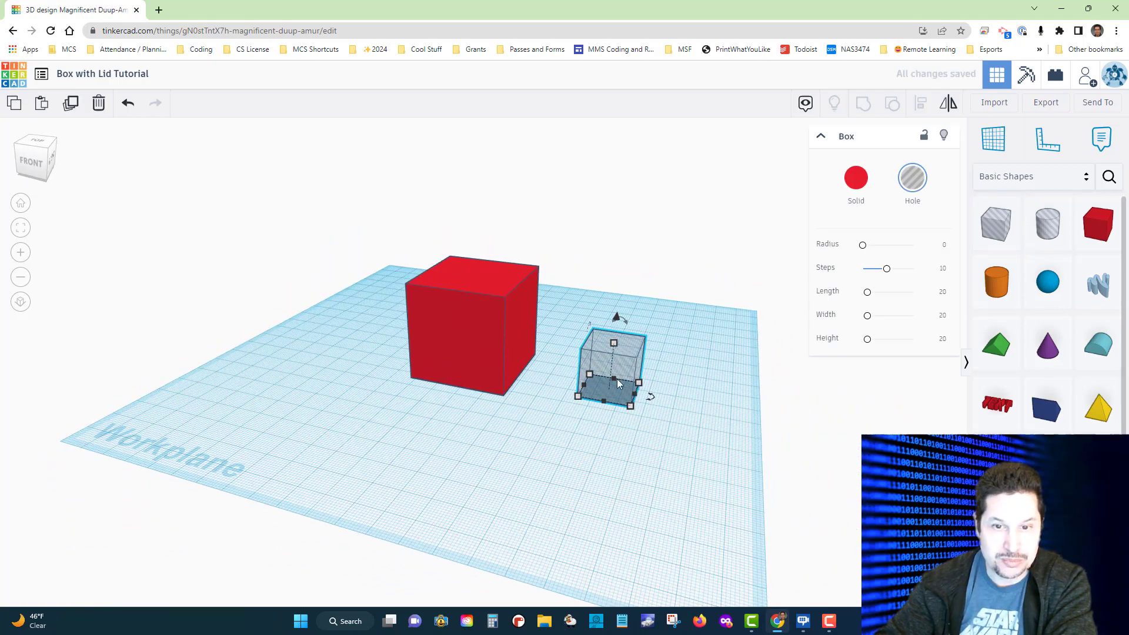
- Check the red cube's height from the top view, then select the hole box
mouse_move(610, 379)
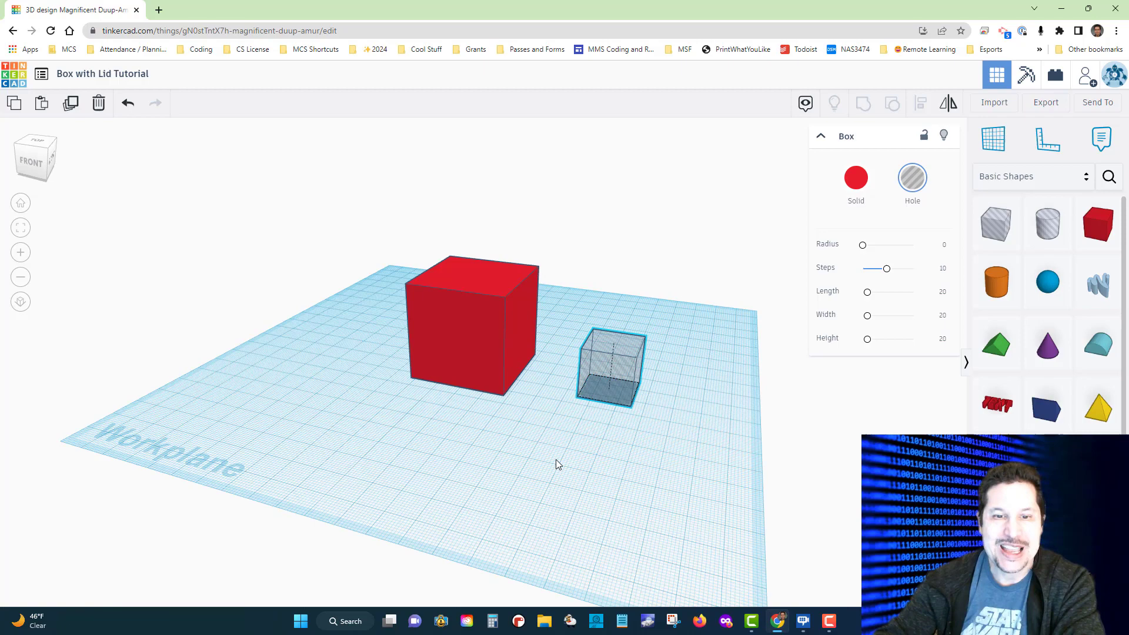
right_drag(556, 460, 634, 502)
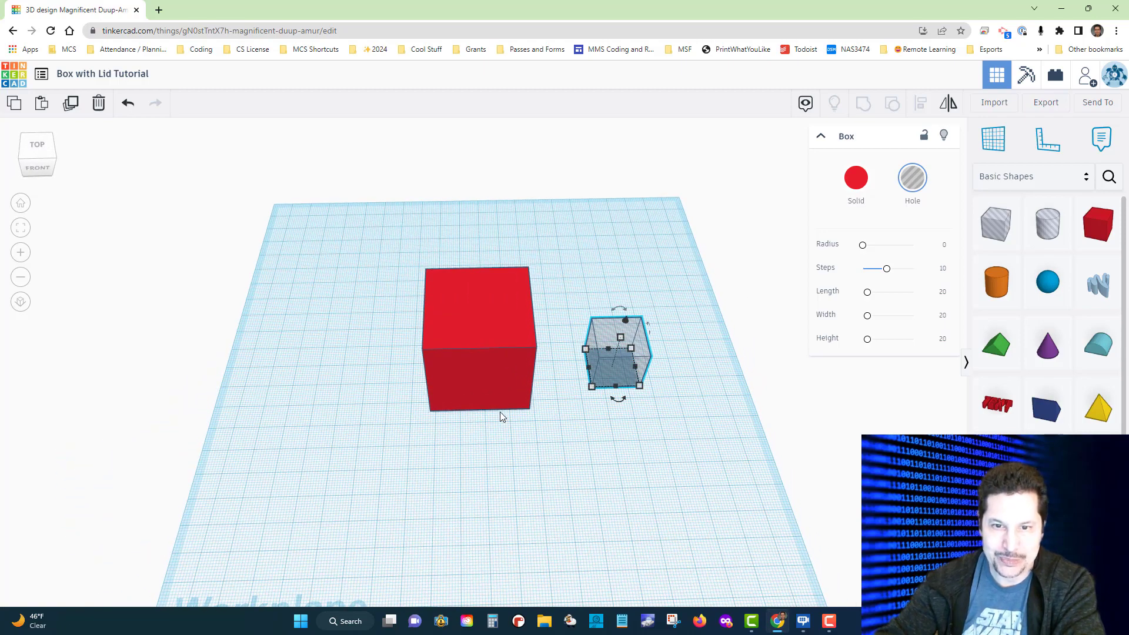
click(481, 317)
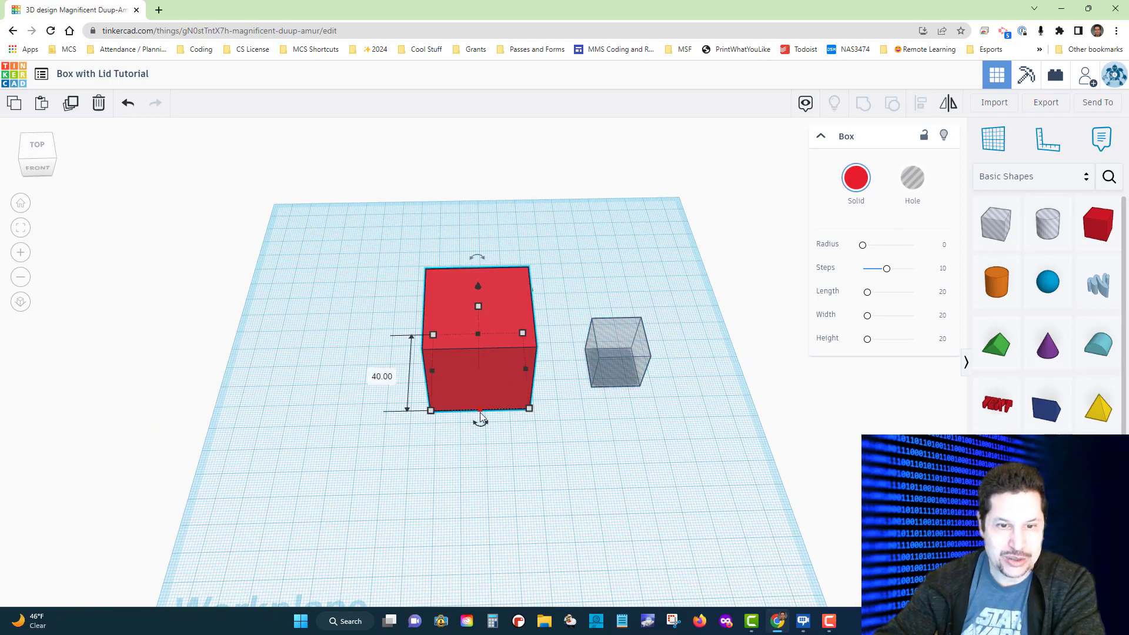
click(621, 449)
right_drag(614, 407, 625, 361)
click(624, 363)
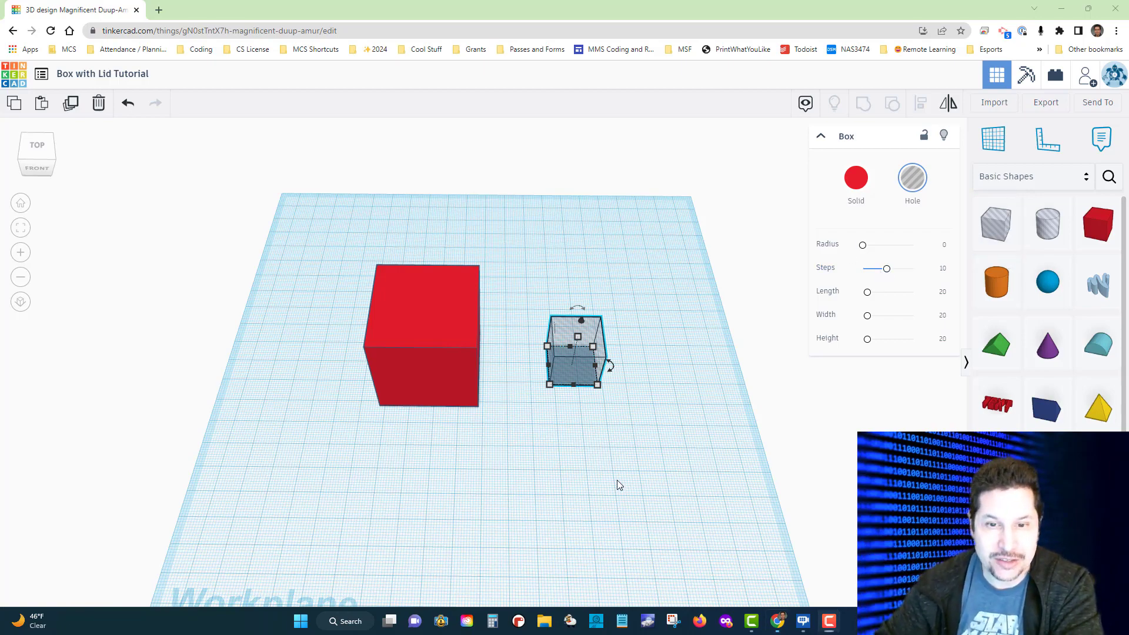
- Set the hole box's length and width to 37 mm
right_drag(617, 480, 567, 423)
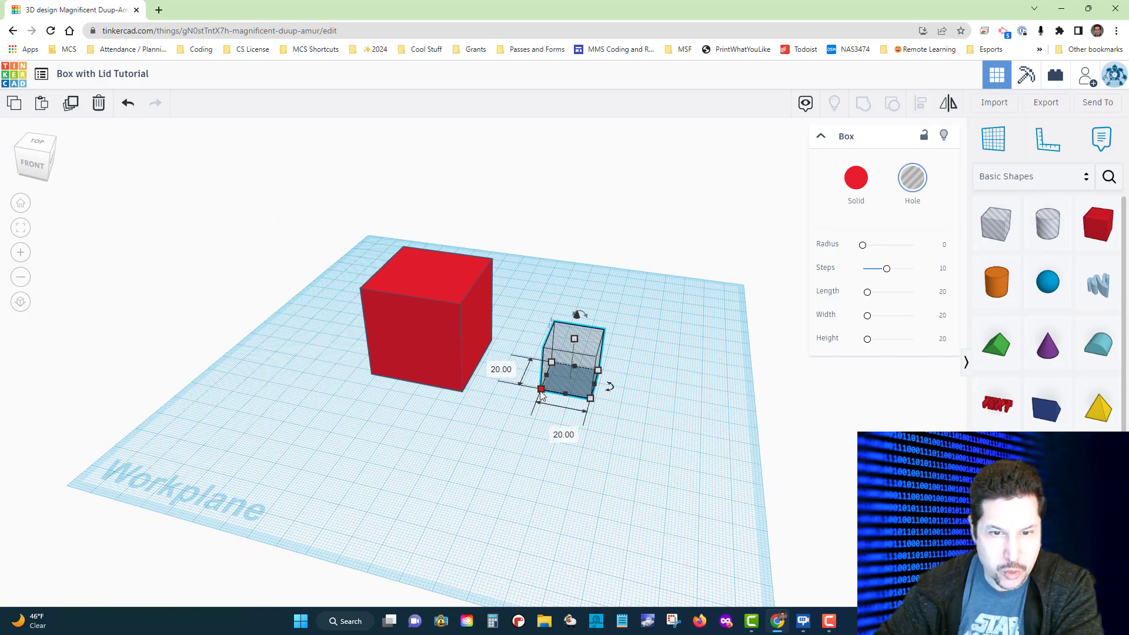
click(490, 367)
text(37)
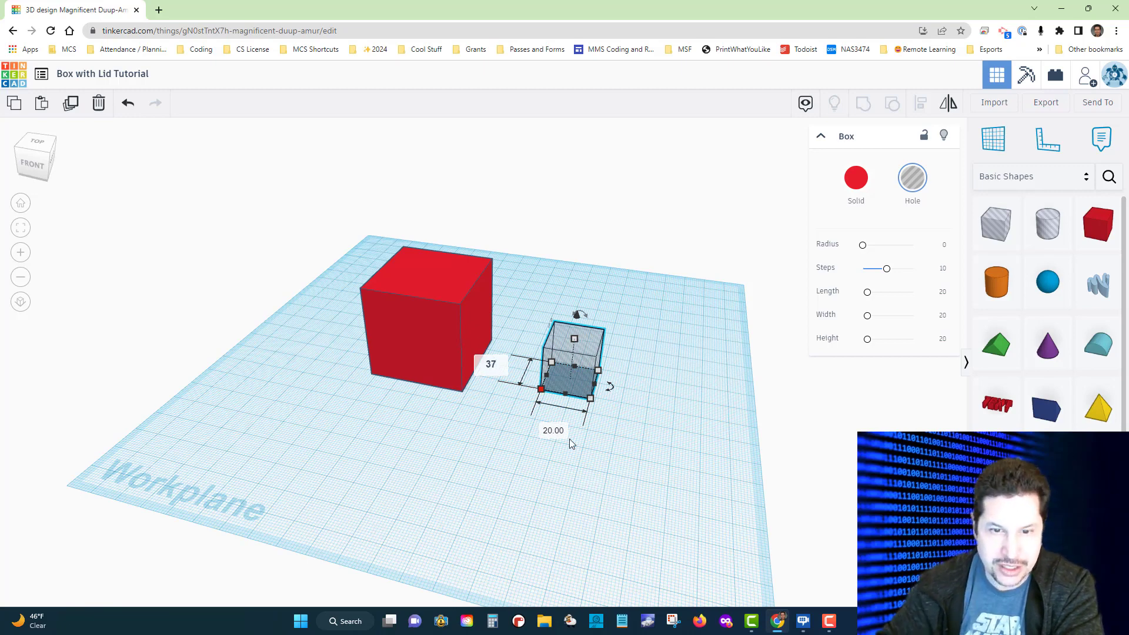
key(Tab)
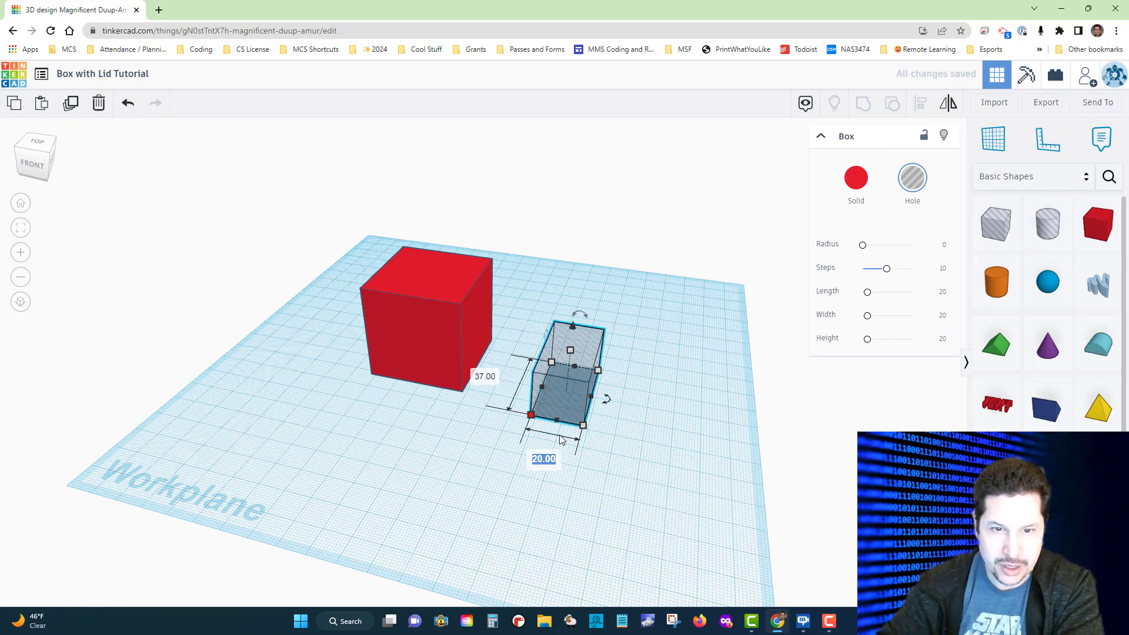
text(37)
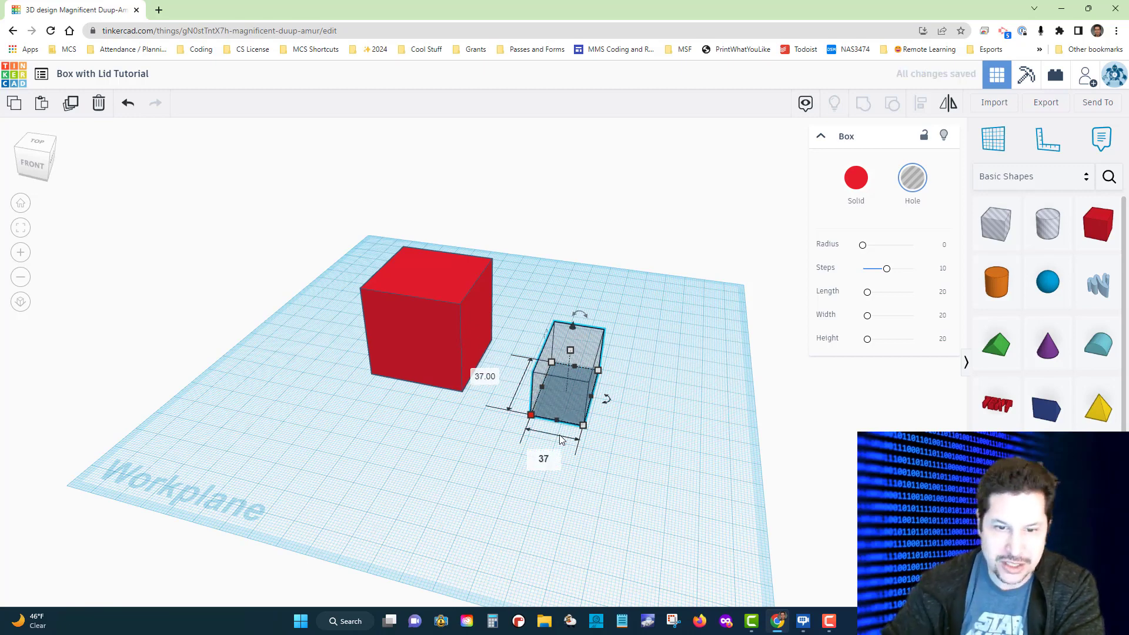
key(Return)
click(656, 433)
- Set the hole box's height to 45 mm
click(542, 357)
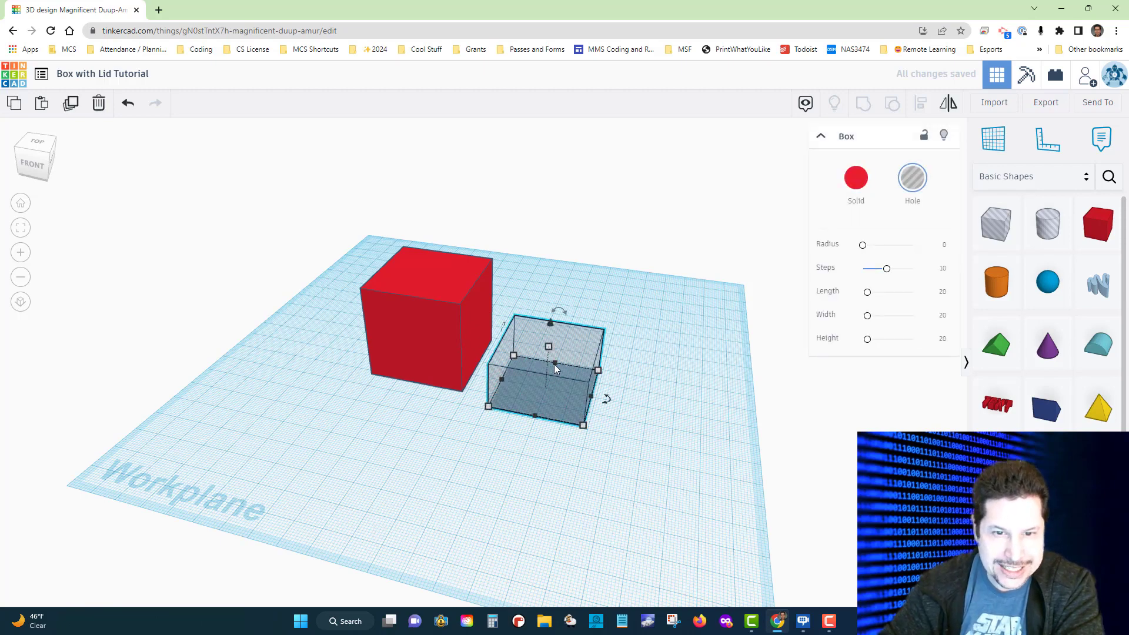
click(611, 371)
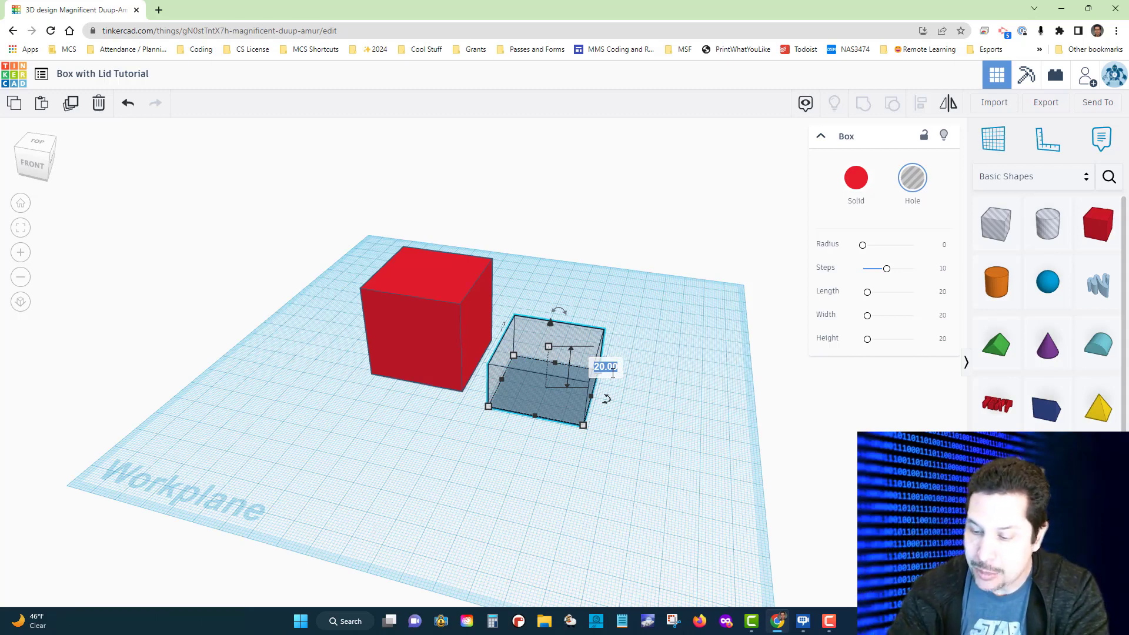
key(Return)
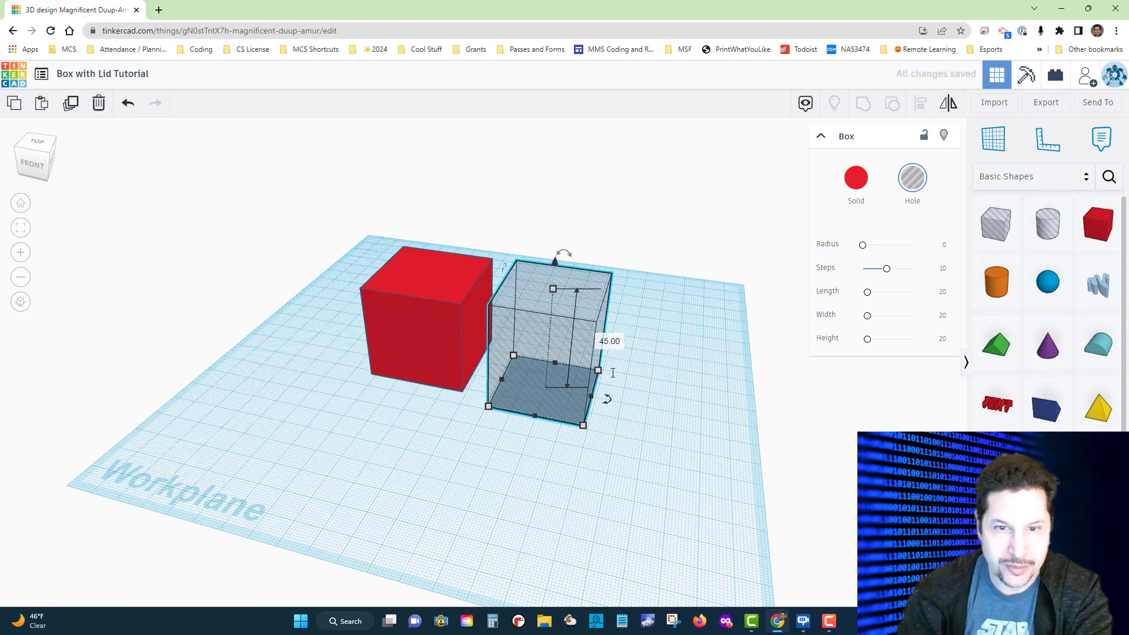
mouse_move(488, 451)
mouse_down()
mouse_move(528, 456)
mouse_move(495, 447)
mouse_up()
right_drag(496, 452, 557, 418)
drag(558, 371, 423, 361)
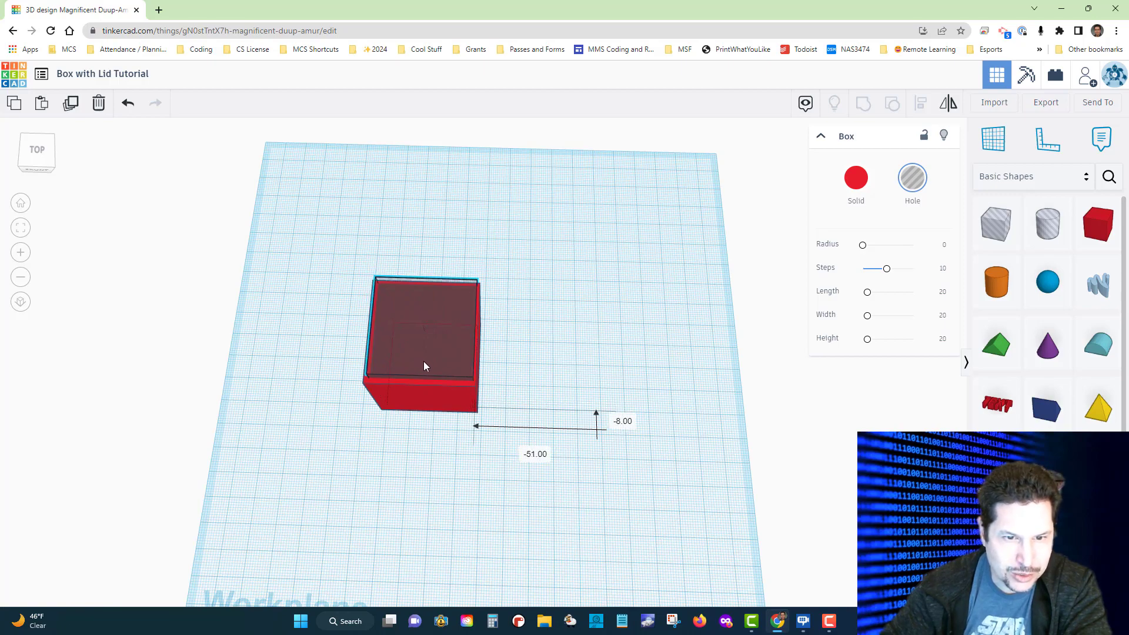
click(446, 479)
mouse_move(446, 479)
right_down()
mouse_move(432, 436)
mouse_move(448, 474)
mouse_move(439, 485)
right_up()
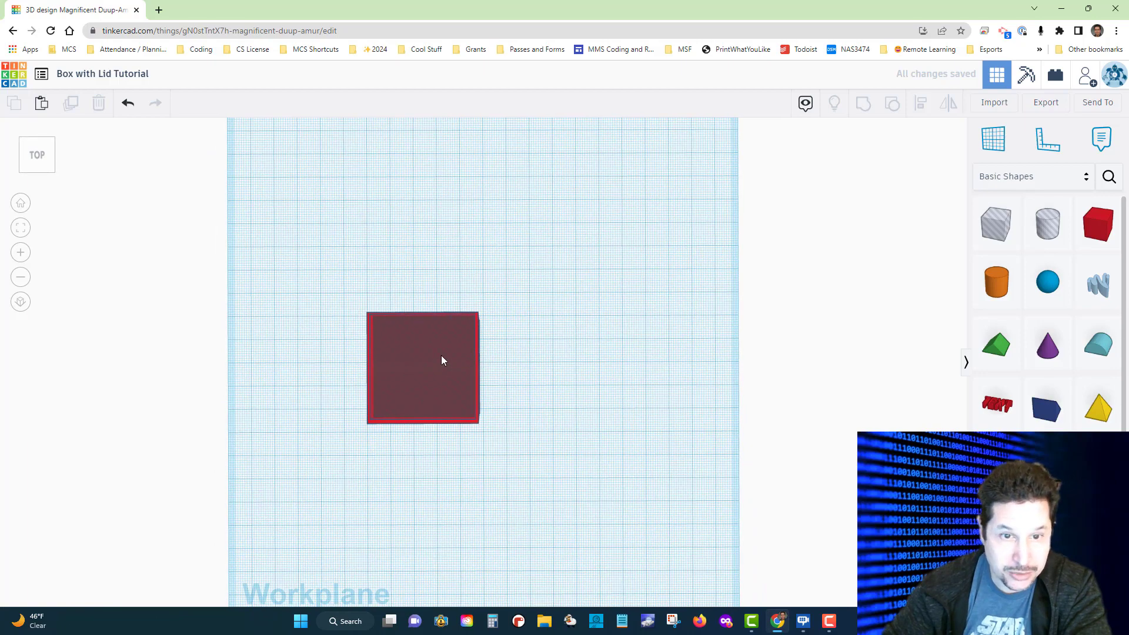
click(421, 351)
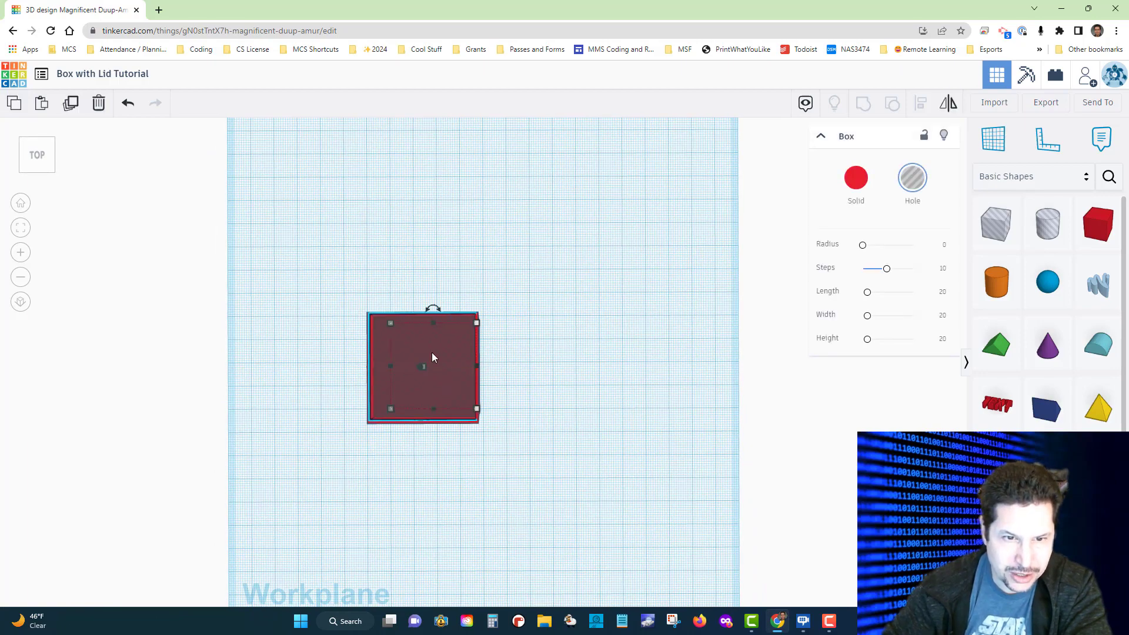
right_drag(445, 353, 459, 384)
drag(458, 384, 594, 359)
click(629, 477)
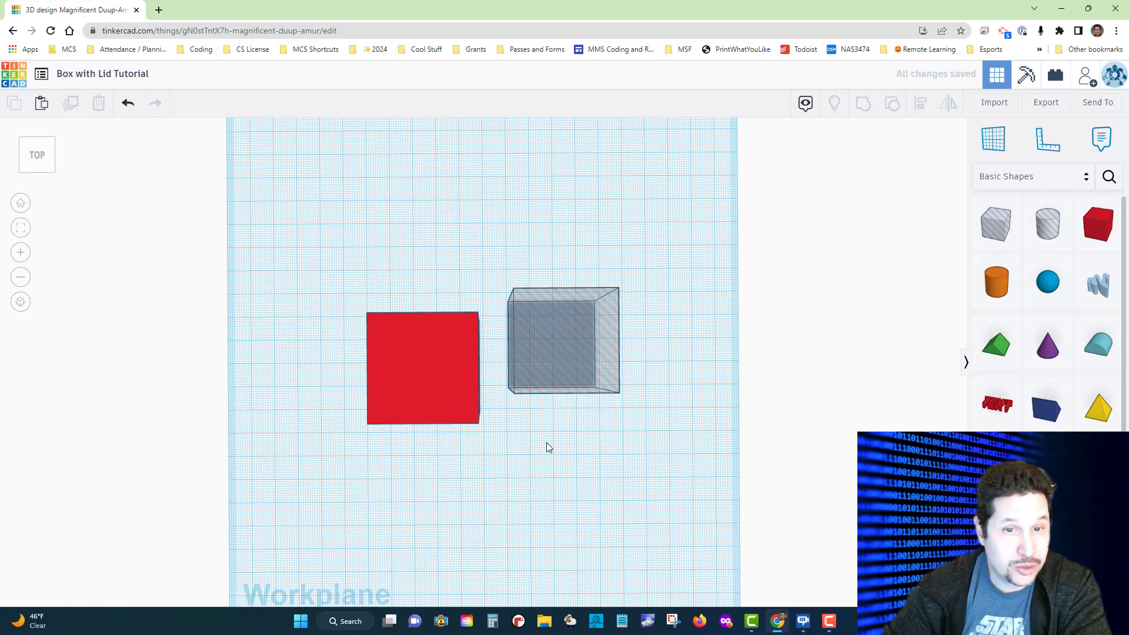
- Select the red cube and hole box and centre them on each other using Align (L)
drag(313, 259, 632, 457)
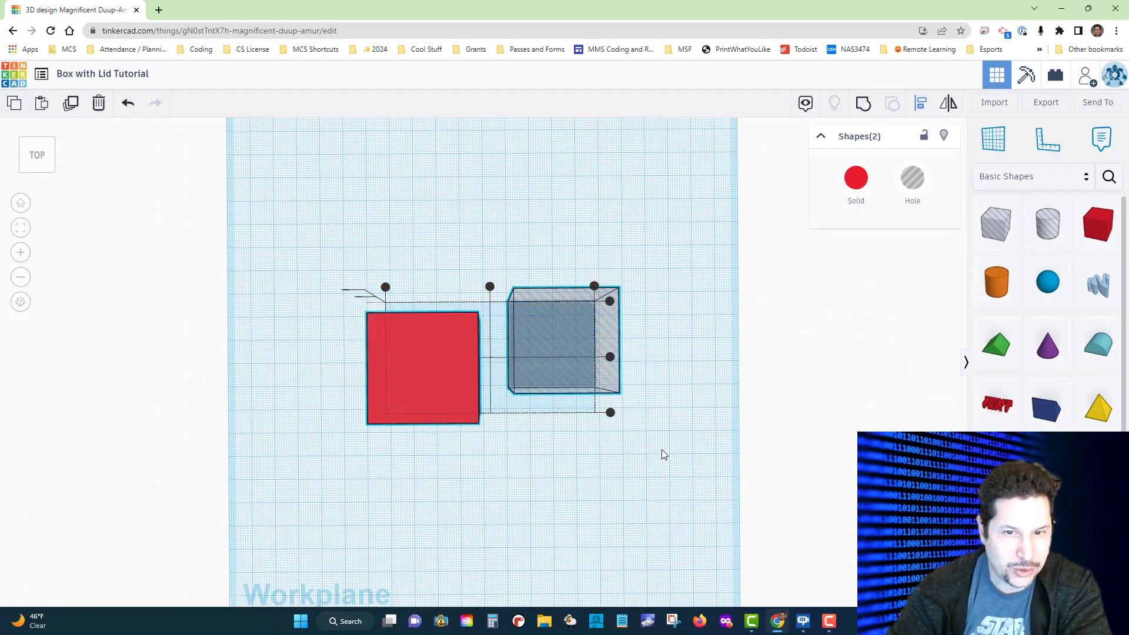
mouse_move(661, 450)
right_down()
mouse_move(659, 397)
mouse_move(661, 450)
right_up()
key(l)
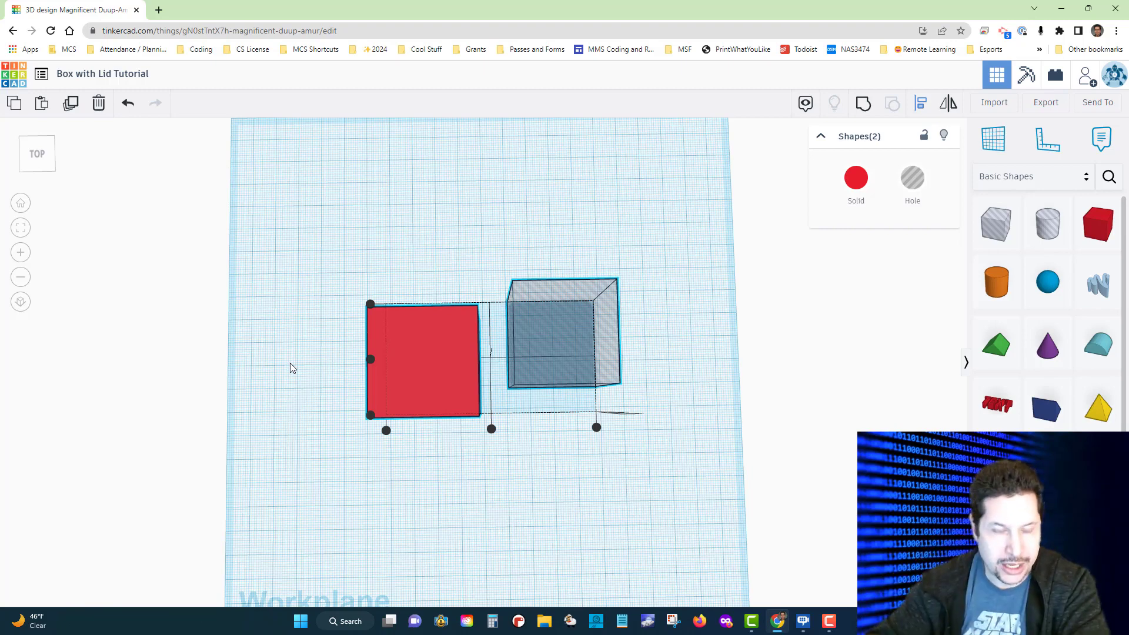
click(370, 358)
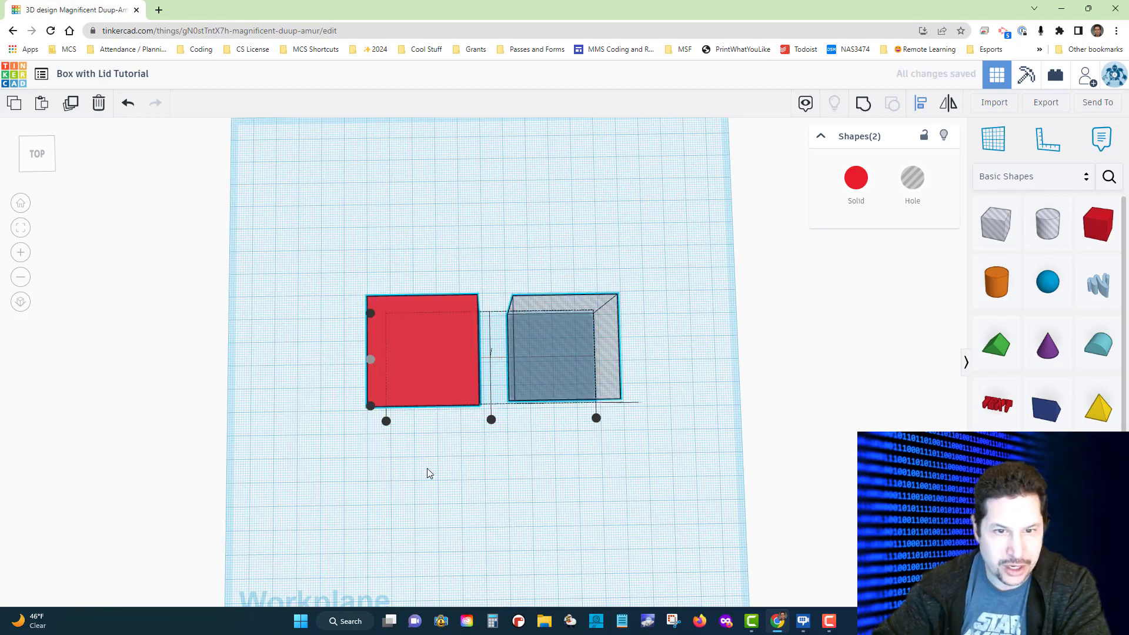
right_drag(498, 449, 495, 457)
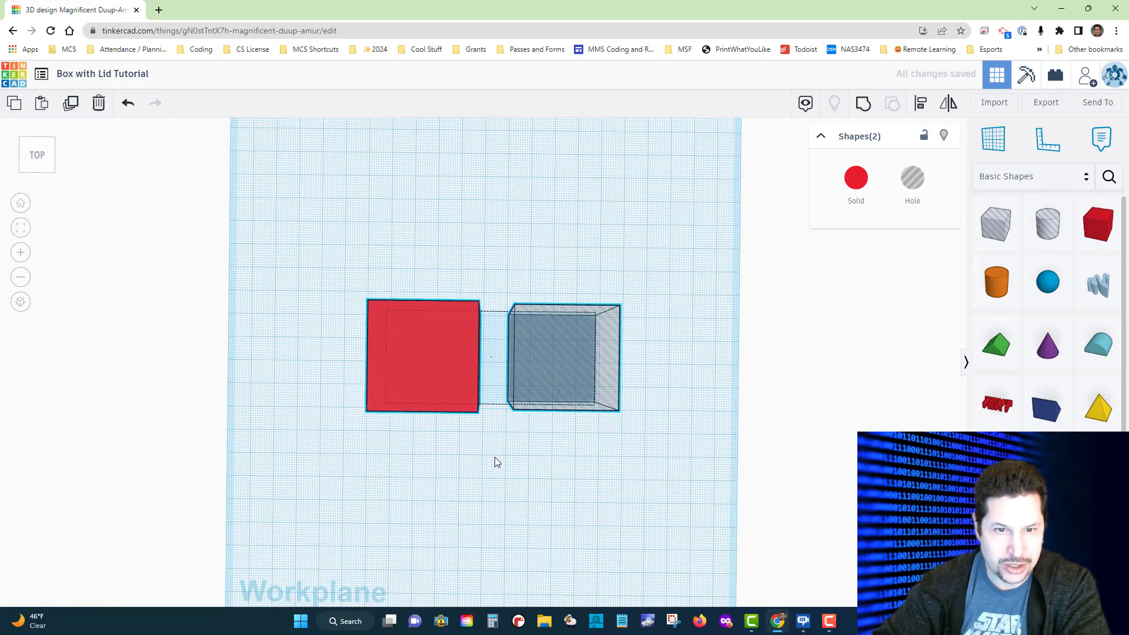
key(l)
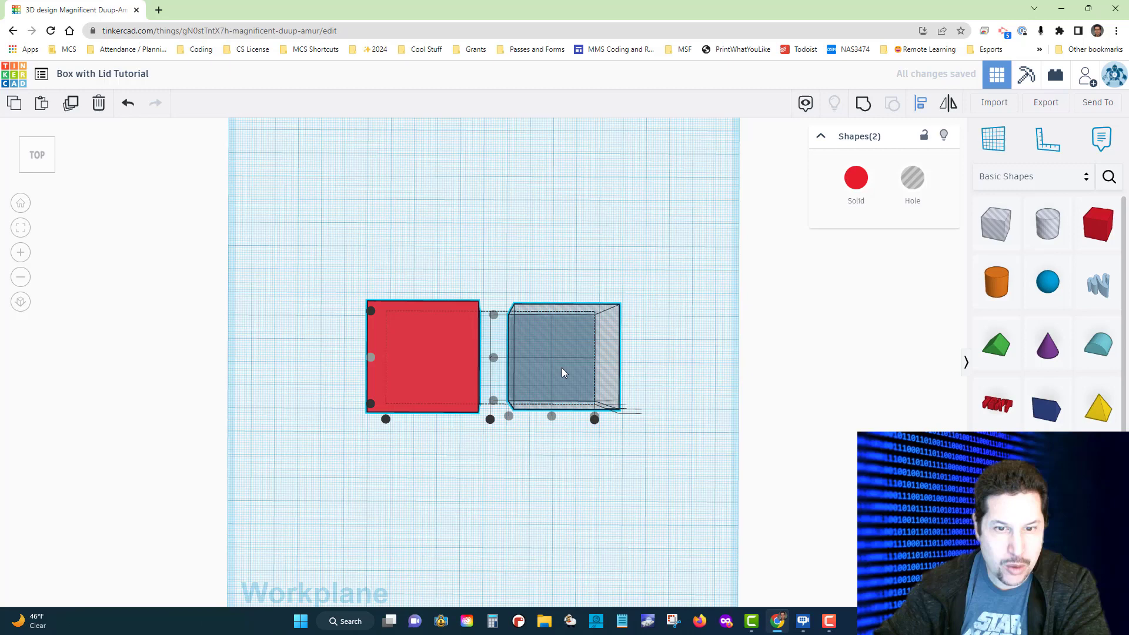
click(490, 419)
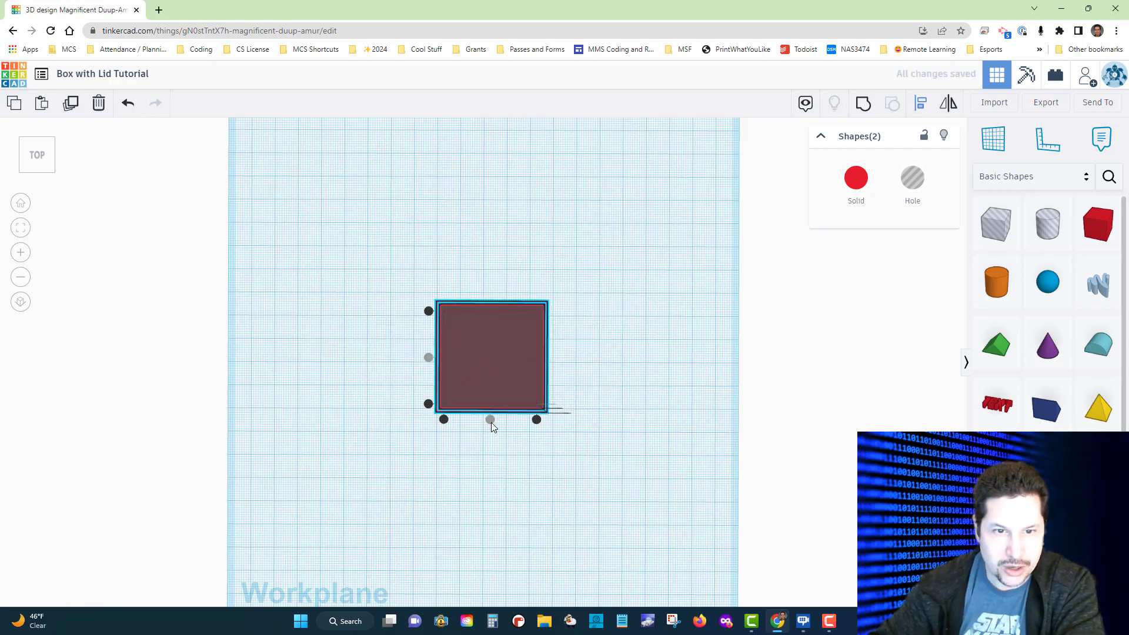
click(636, 475)
right_drag(594, 475, 556, 355)
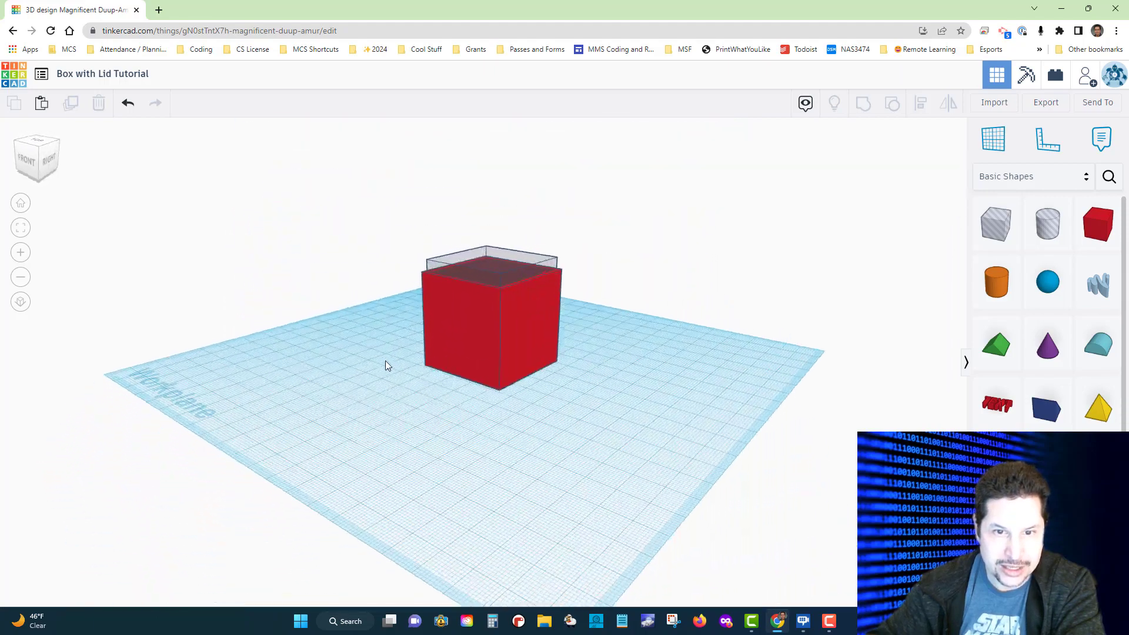
right_drag(386, 361, 553, 361)
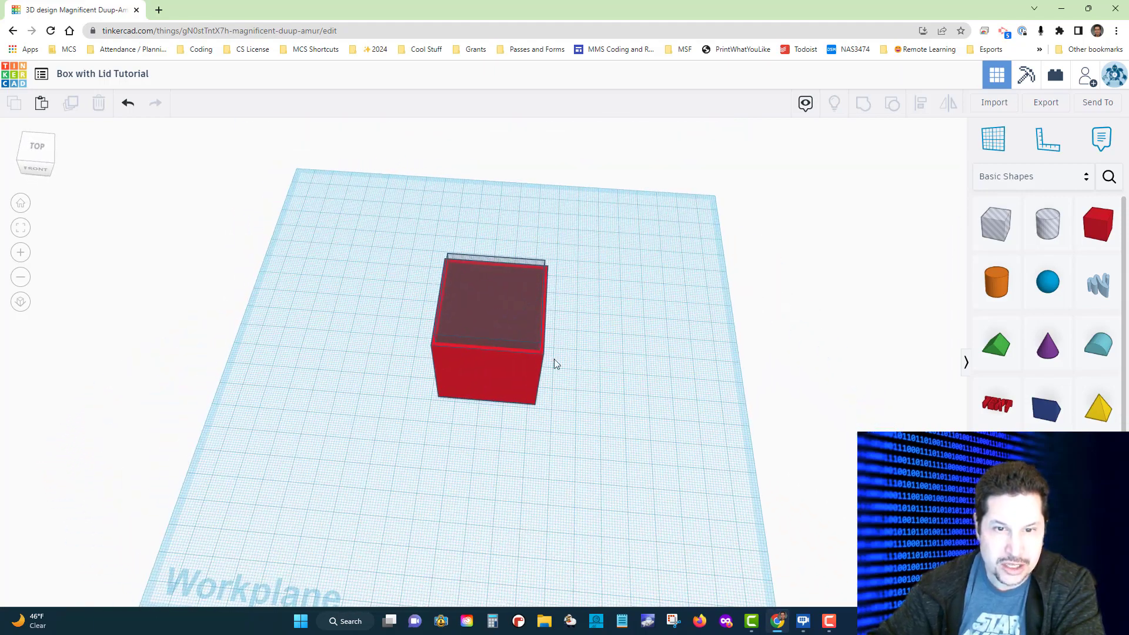
right_drag(547, 449, 528, 323)
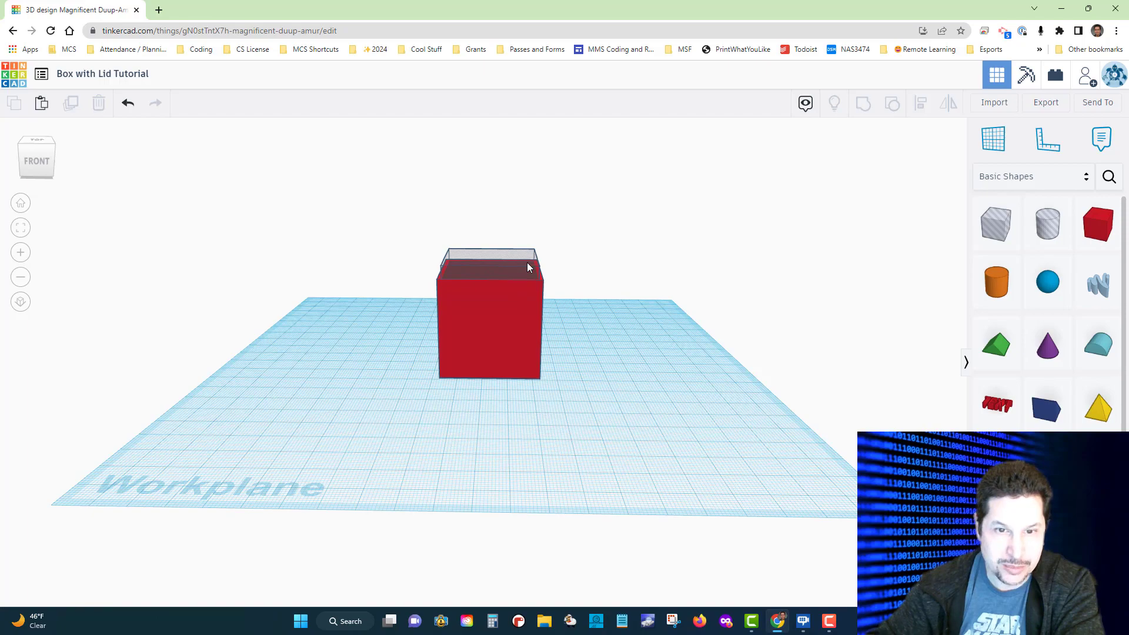
right_drag(524, 304, 578, 249)
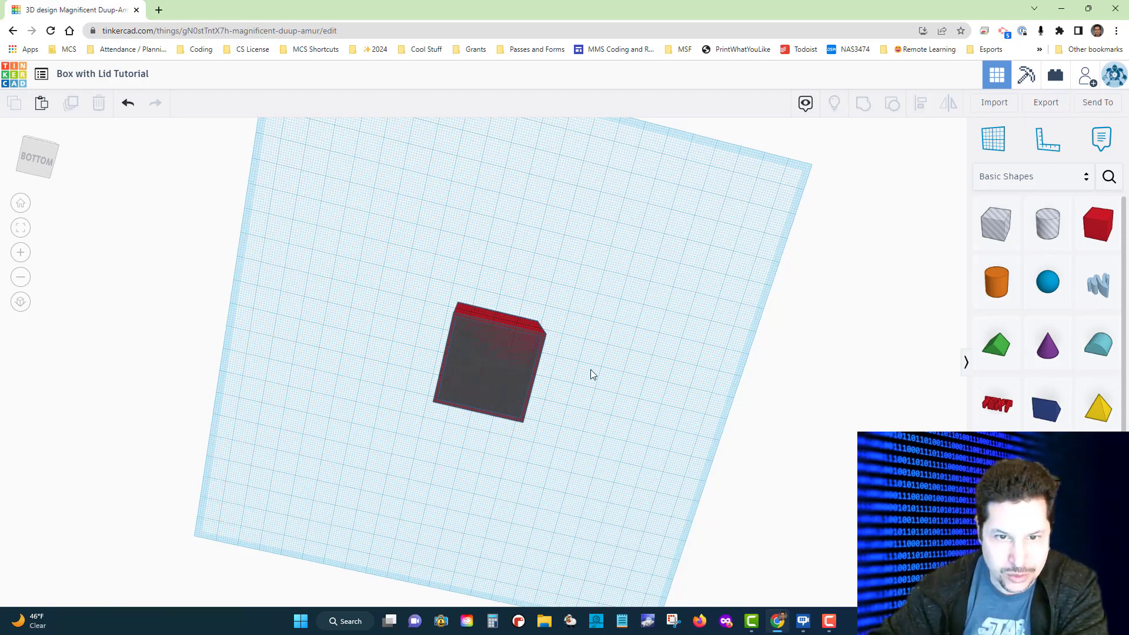
right_drag(589, 372, 562, 390)
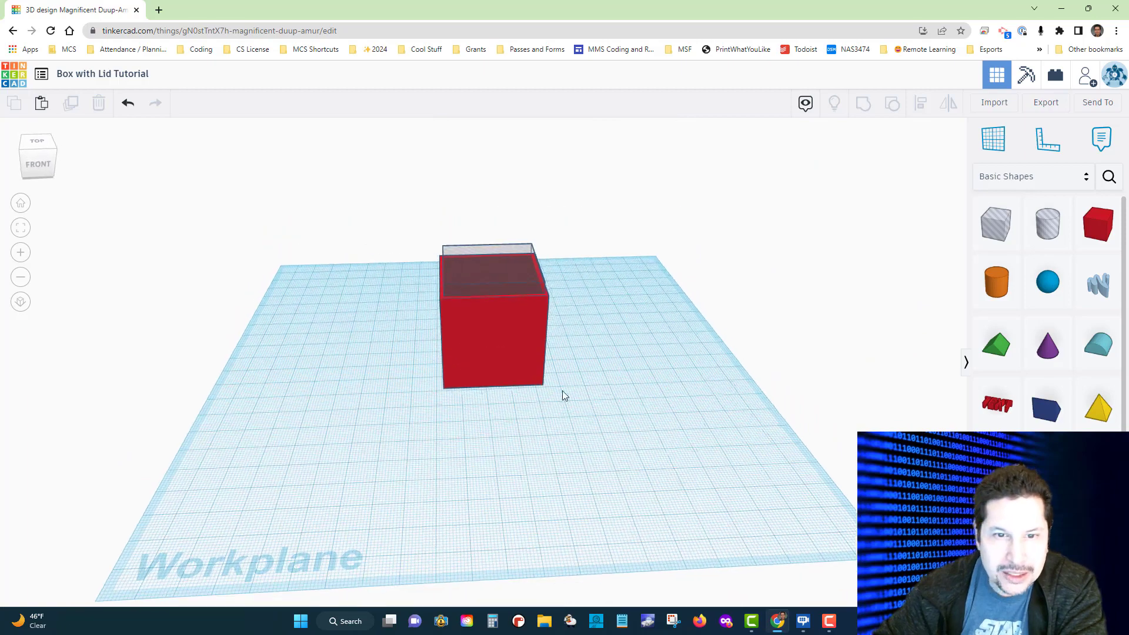
- Raise the hole box to an elevation of 3.00 mm, leaving a solid floor inside the cube
click(517, 276)
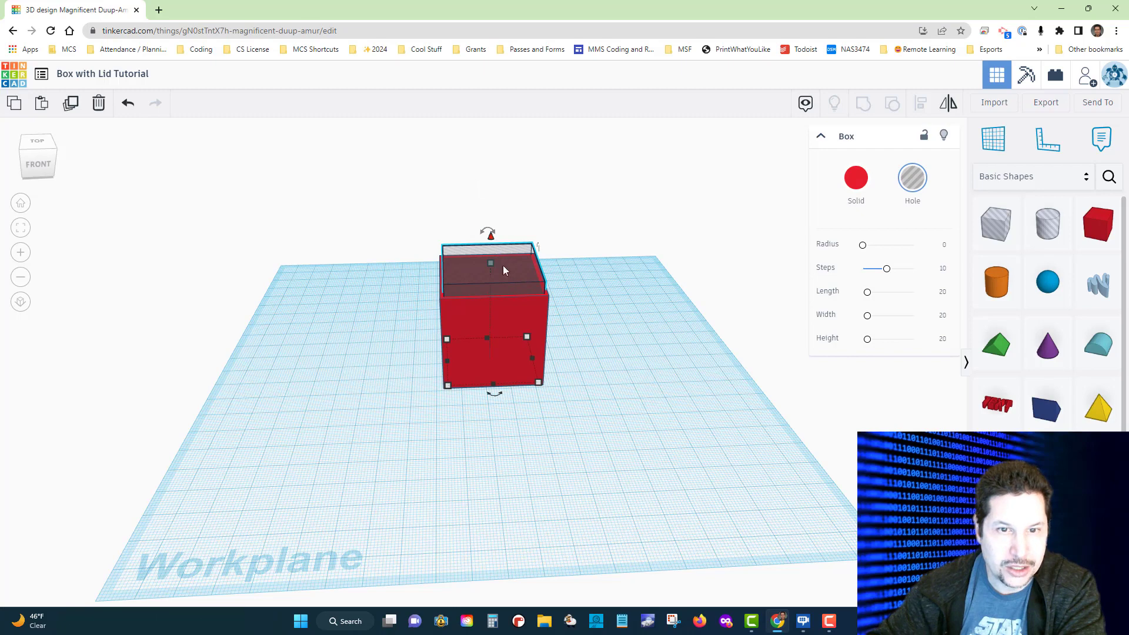
right_drag(589, 444, 568, 382)
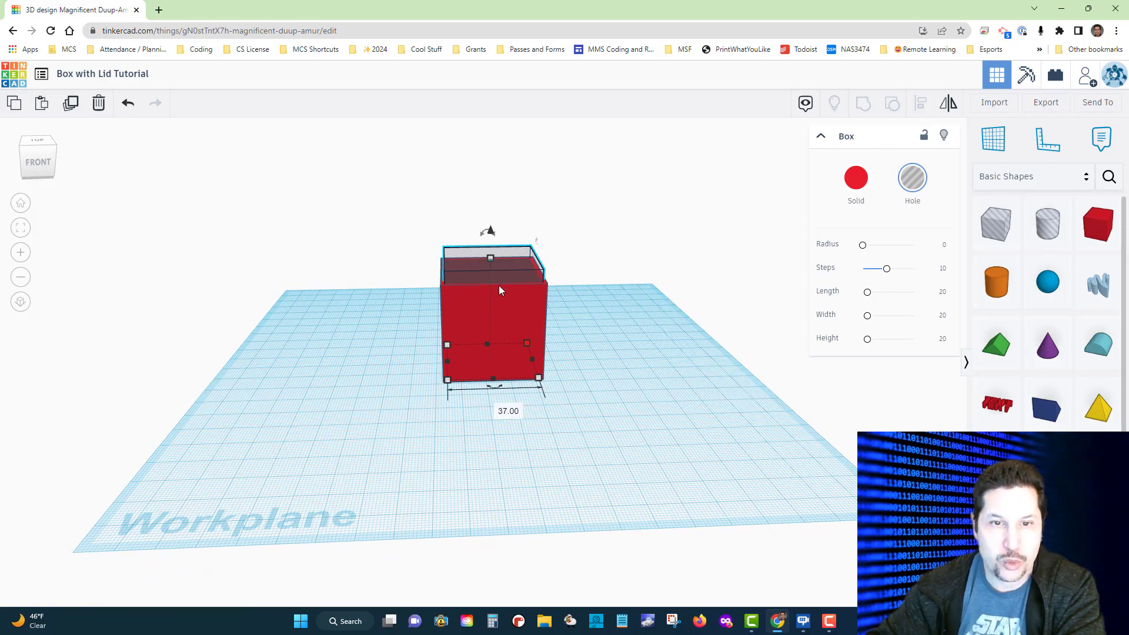
click(490, 232)
drag(492, 234, 491, 221)
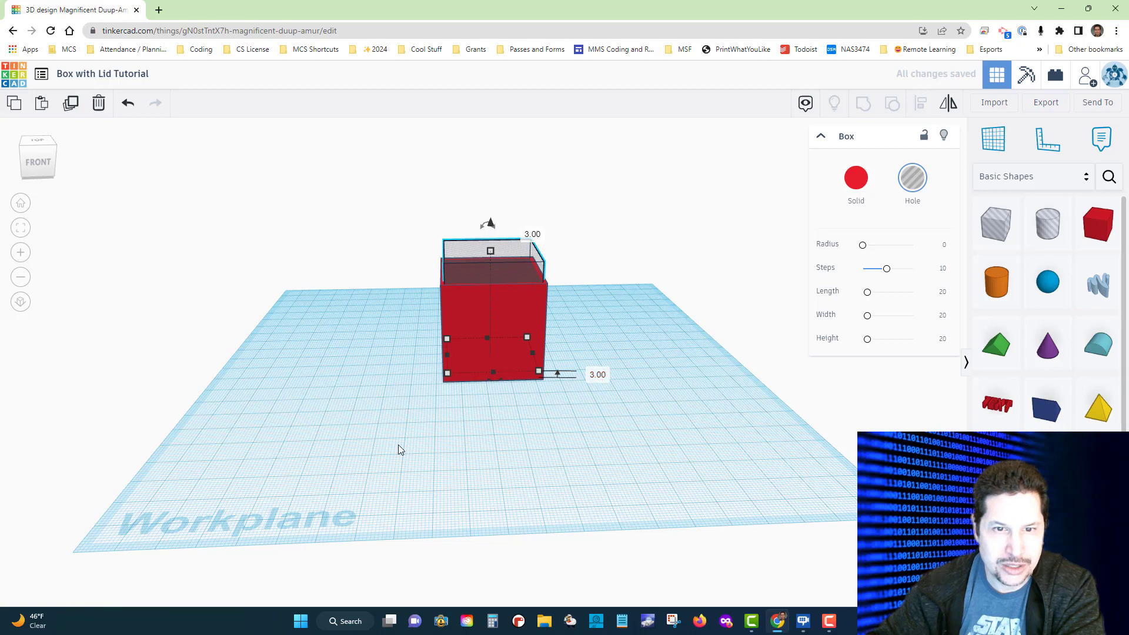
click(425, 423)
right_drag(560, 425, 553, 291)
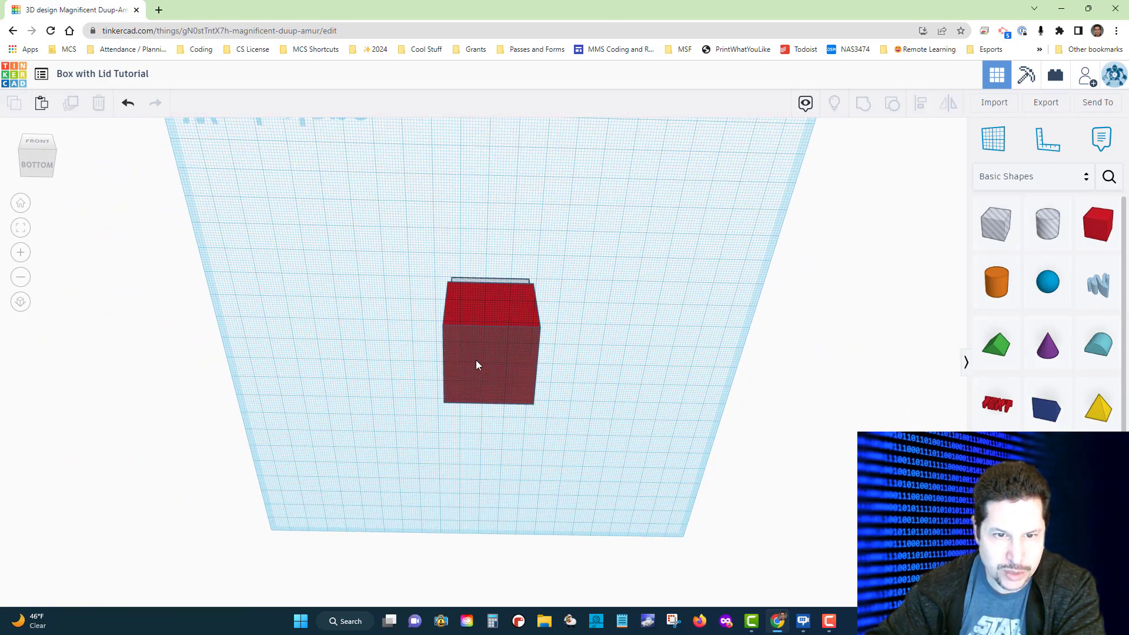
right_drag(597, 312, 612, 488)
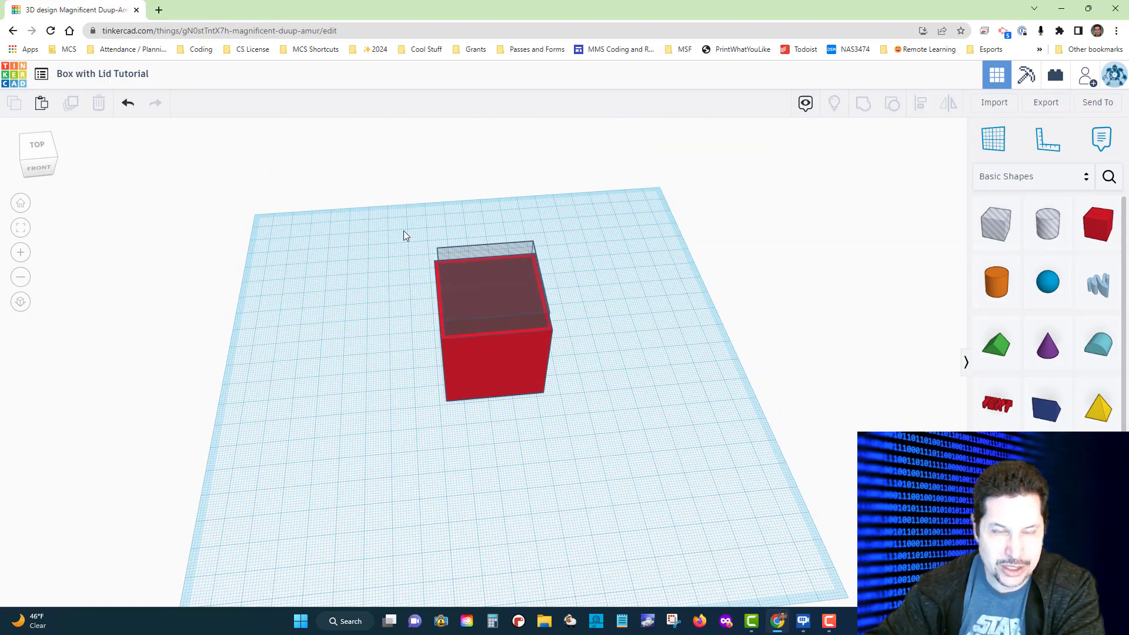
- Group the red cube with the raised hole box into a hollow open-top box
drag(394, 235, 582, 404)
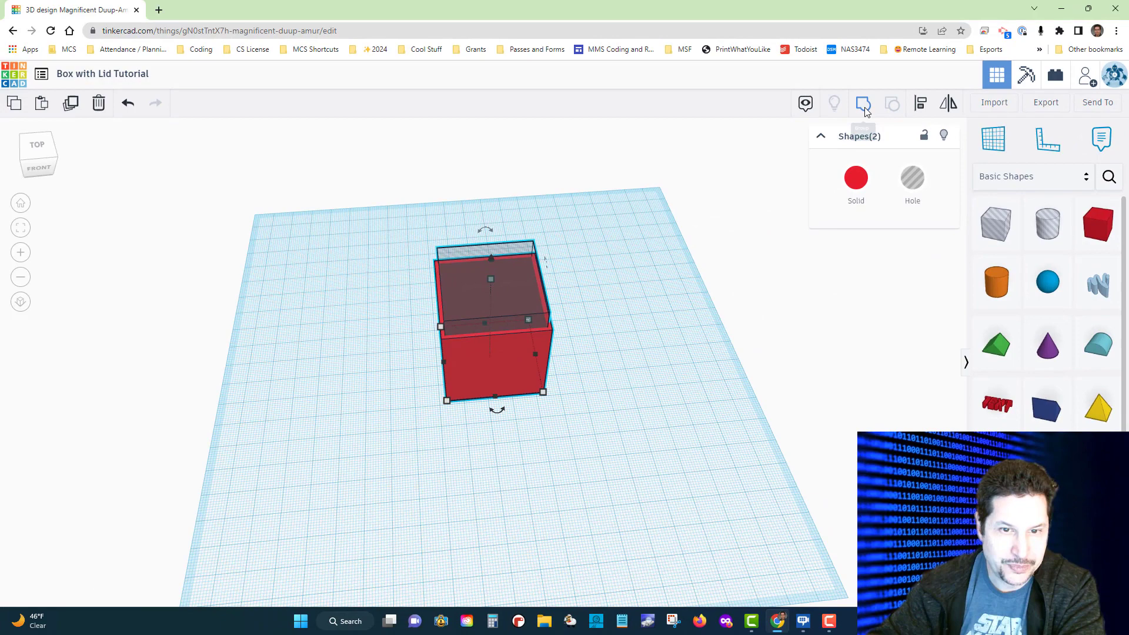
click(370, 308)
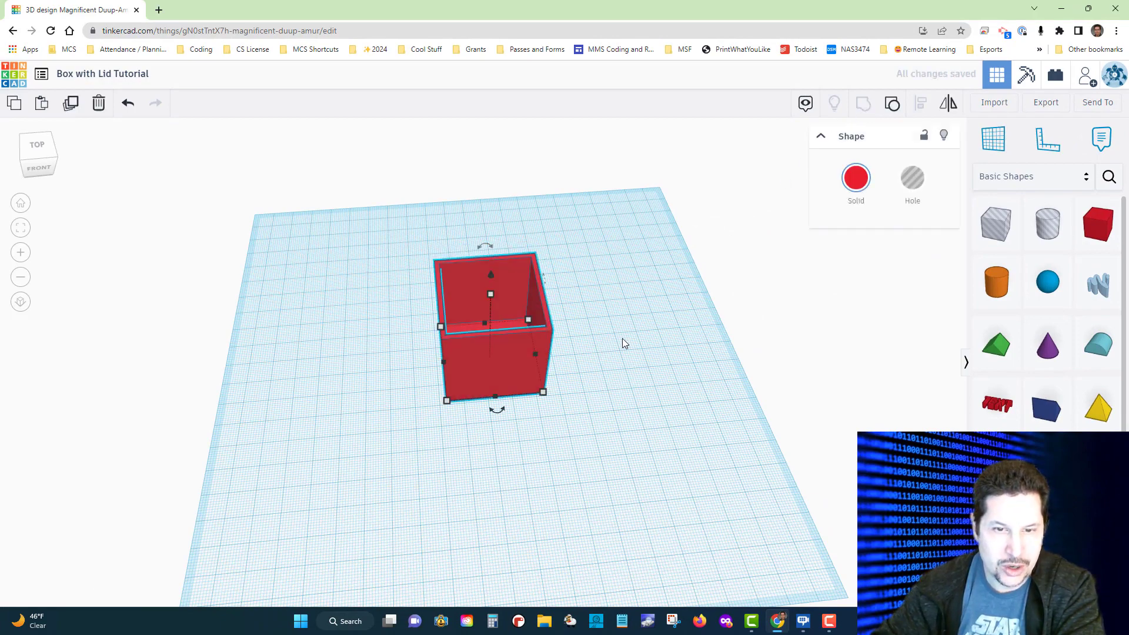
click(609, 345)
right_drag(609, 348, 610, 448)
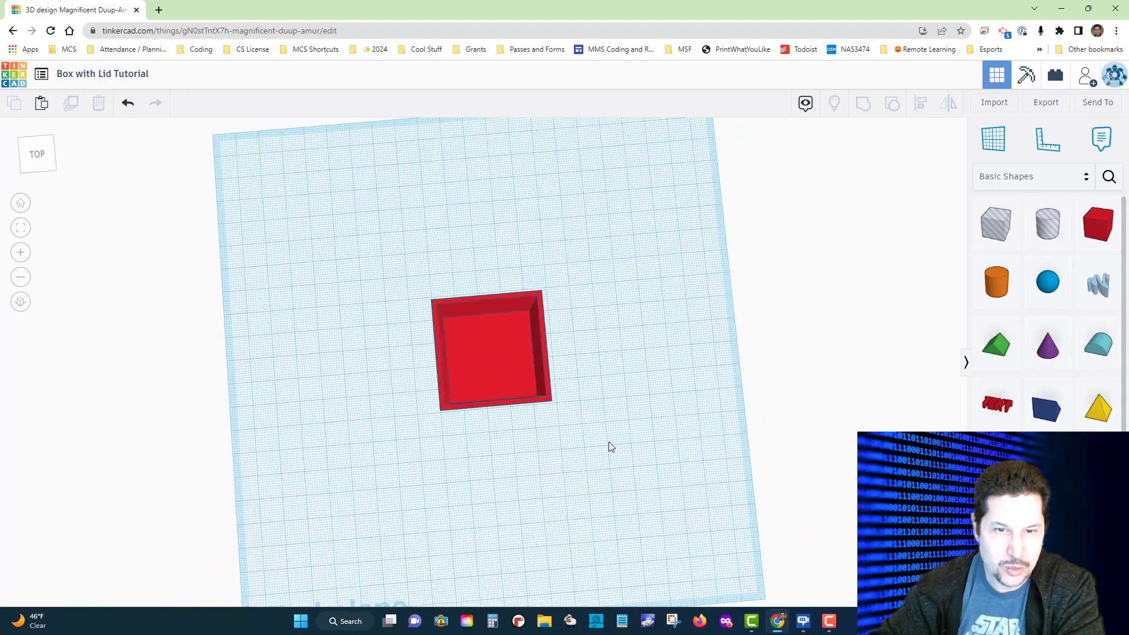